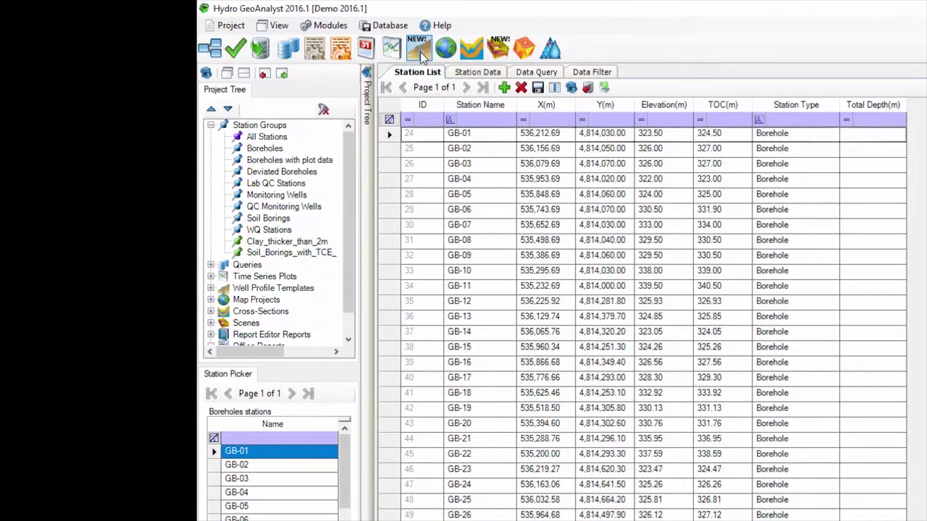
# - Show GB-01's well profile with the bhlp_intervals template and open that template's design editor
pyautogui.click(421, 51)
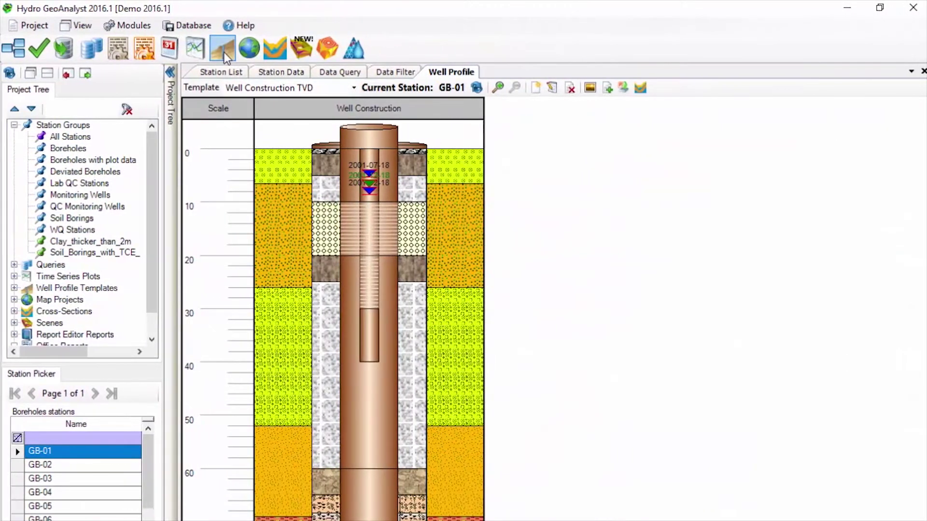
pyautogui.click(315, 87)
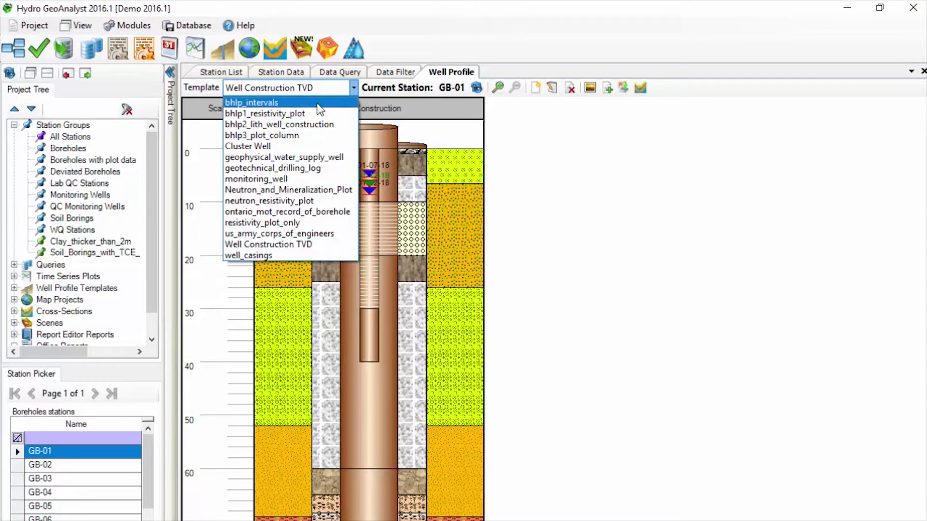
pyautogui.click(316, 103)
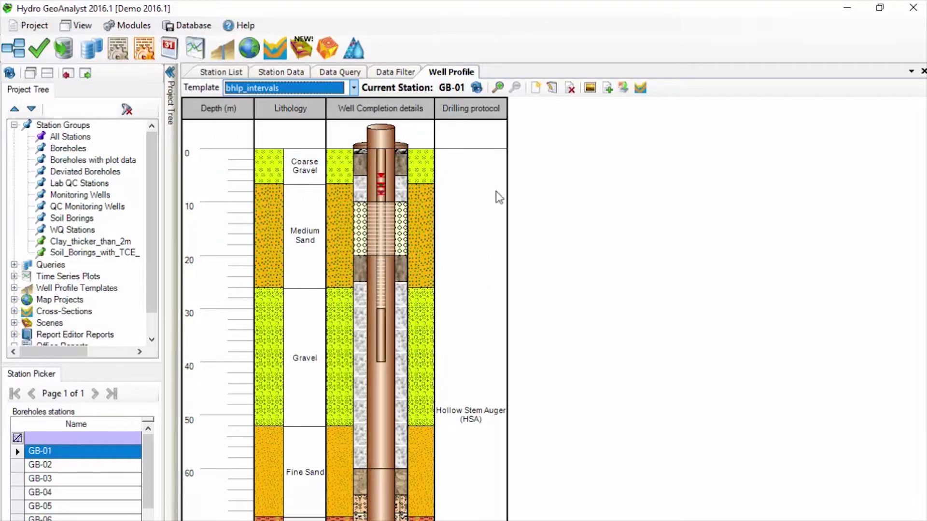
pyautogui.click(554, 91)
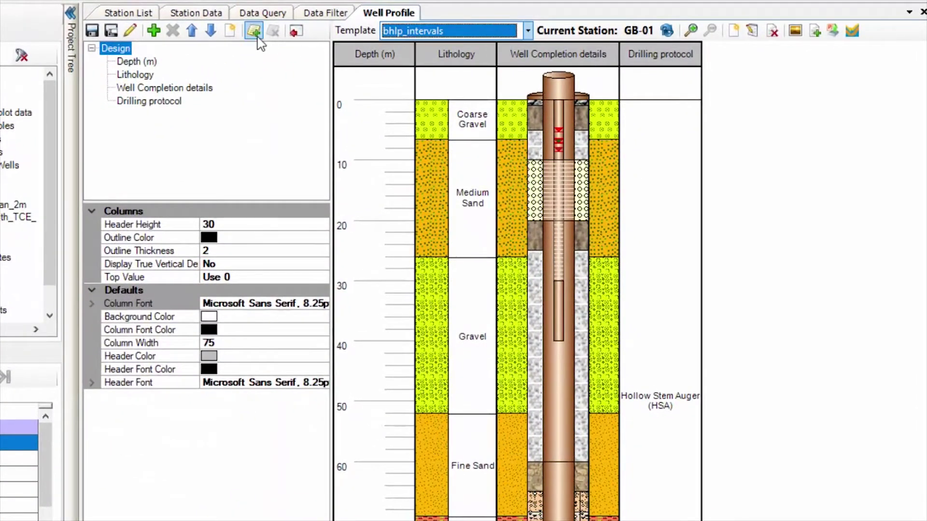
# - Place a callout beside Medium Sand, targeting that layer, with the odd-odour drilling text
pyautogui.click(257, 36)
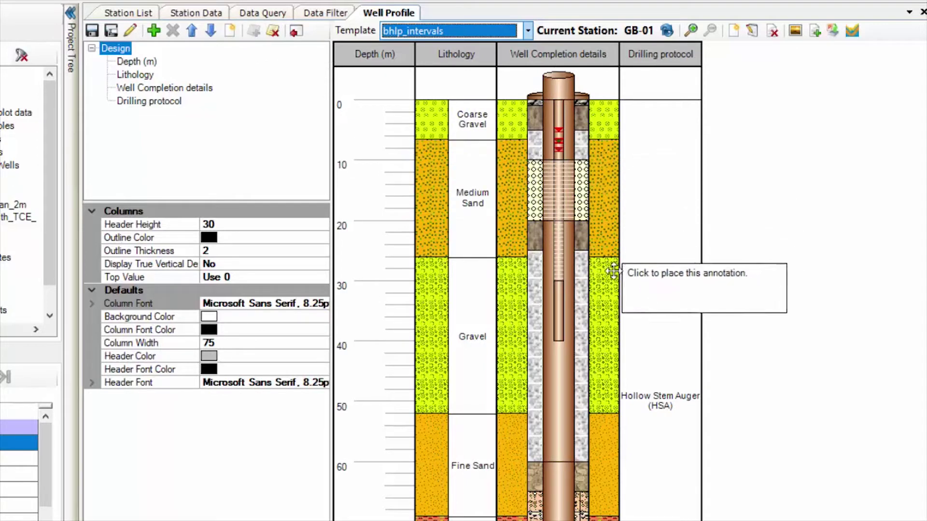
pyautogui.click(630, 183)
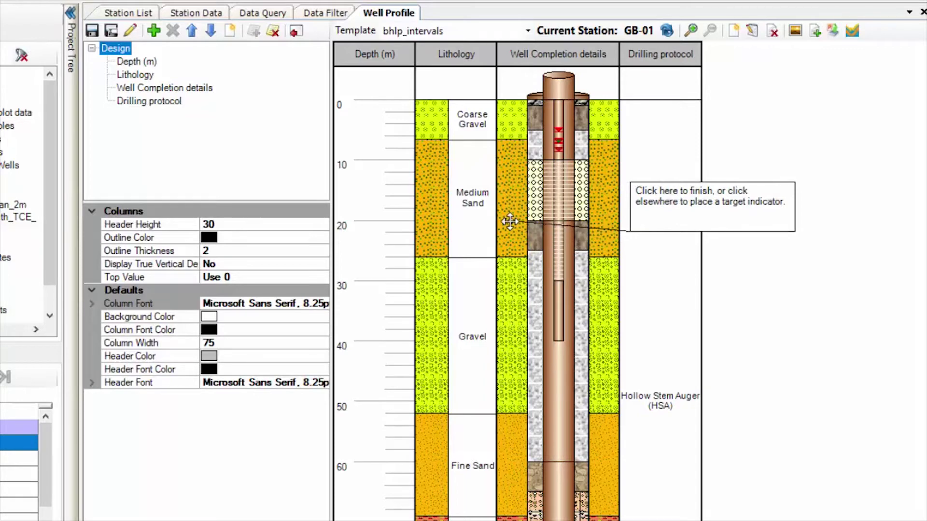
pyautogui.click(481, 219)
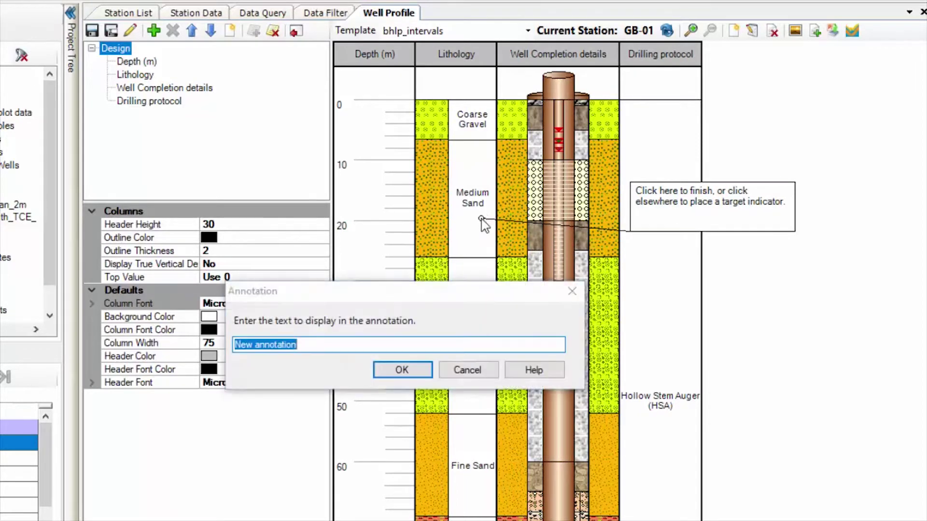
pyautogui.write('While dril')
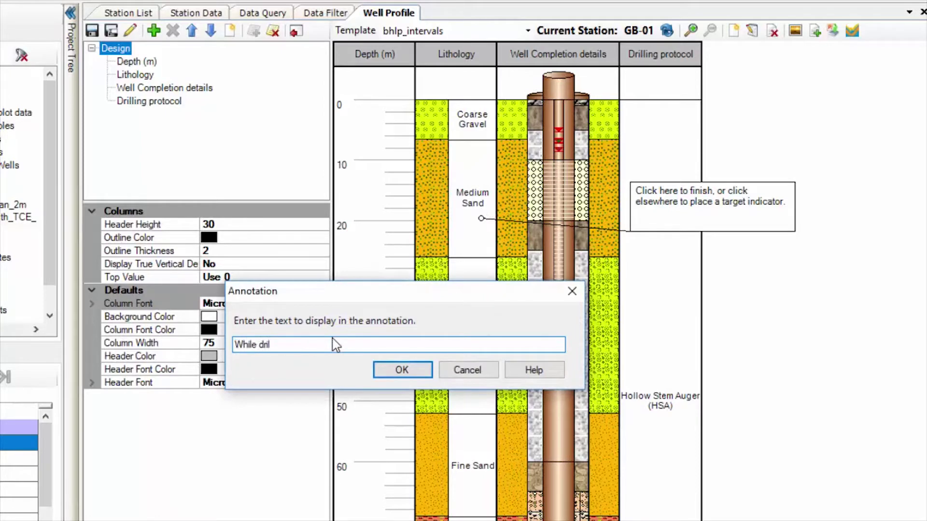
pyautogui.write('ling we encount')
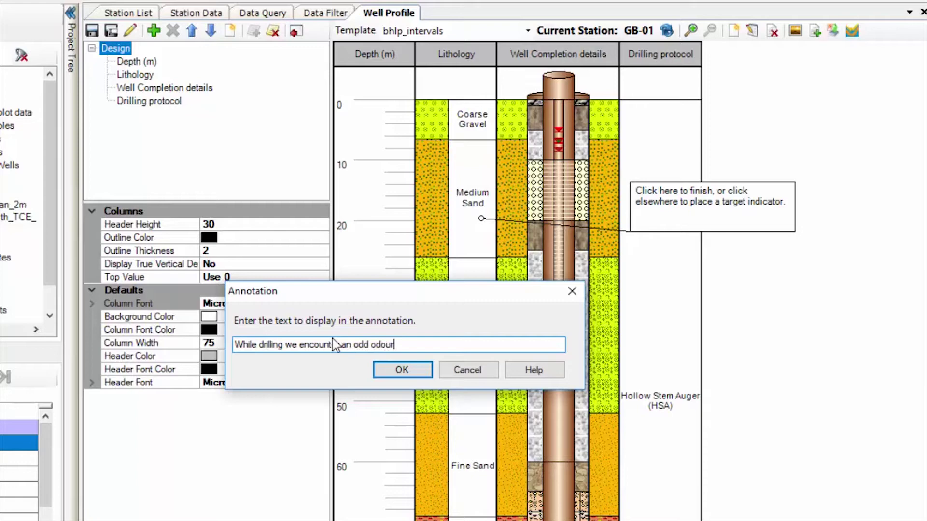
pyautogui.write(' an odd odour at this depth.')
pyautogui.click(426, 376)
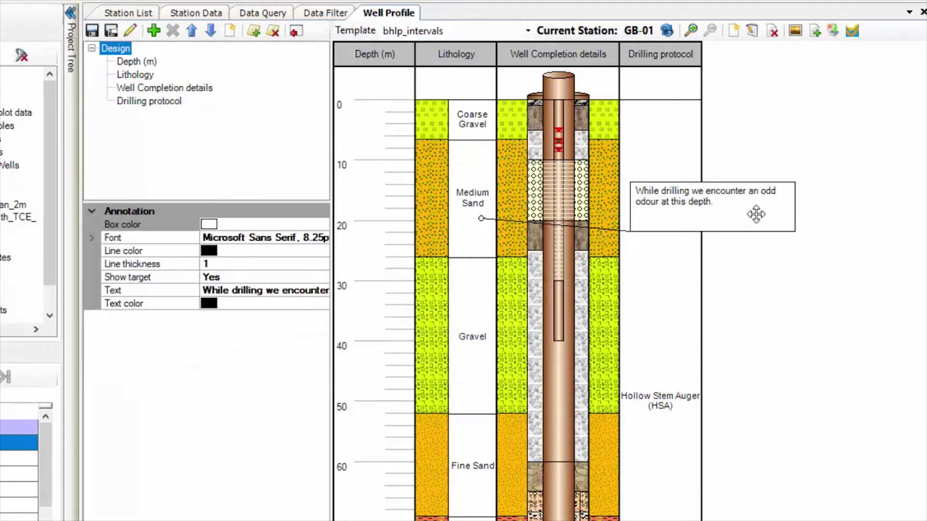
# - Move the odour callout higher on the profile and set its font size to 10 pt
pyautogui.moveTo(756, 214); pyautogui.dragTo(765, 156)
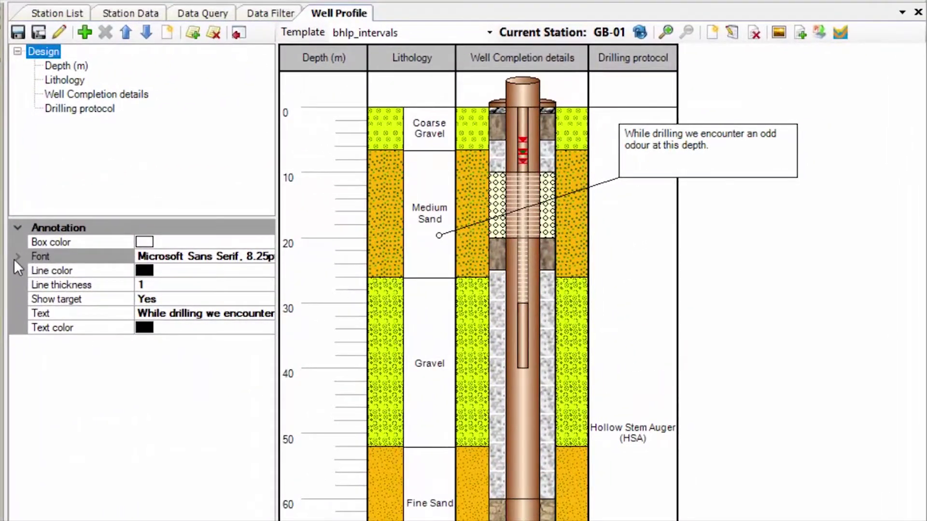
pyautogui.click(17, 256)
pyautogui.click(174, 287)
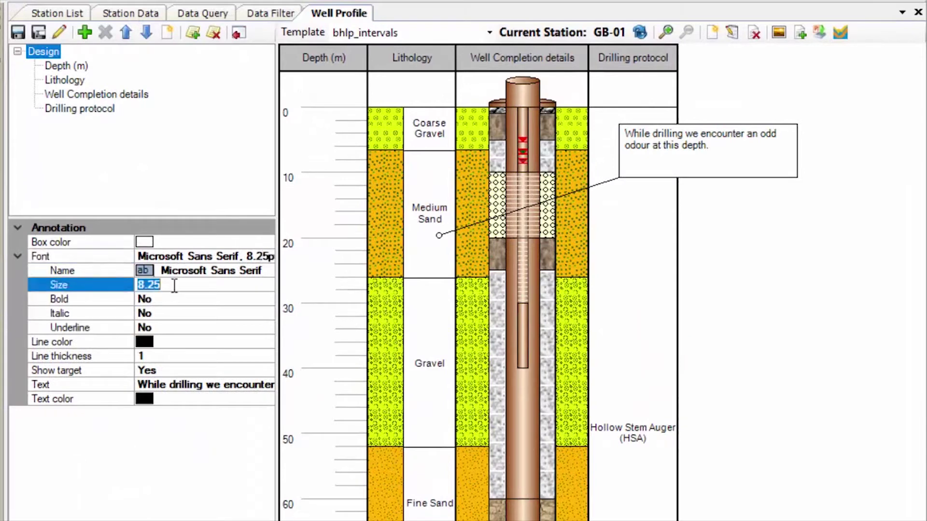
pyautogui.write('10')
pyautogui.press('Return')
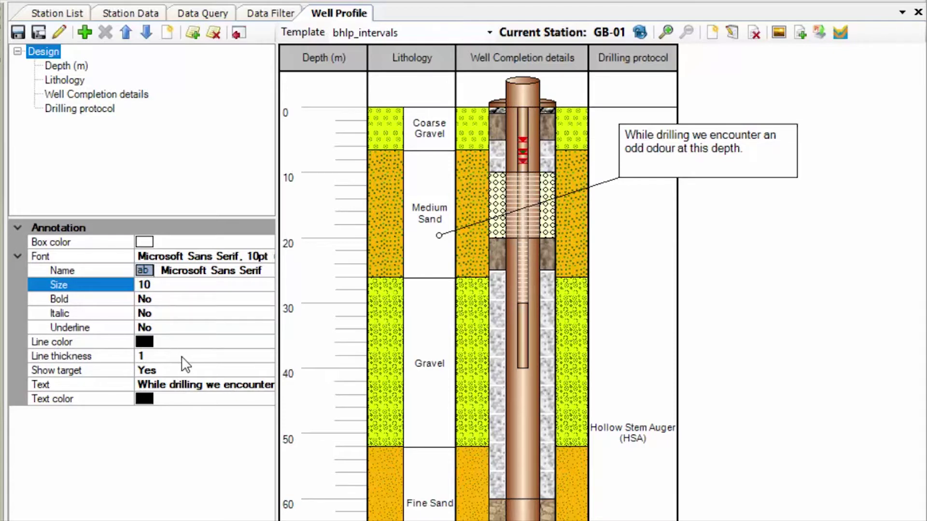
# - Keep the callout's target indicator shown and make its text colour red
pyautogui.doubleClick(174, 371)
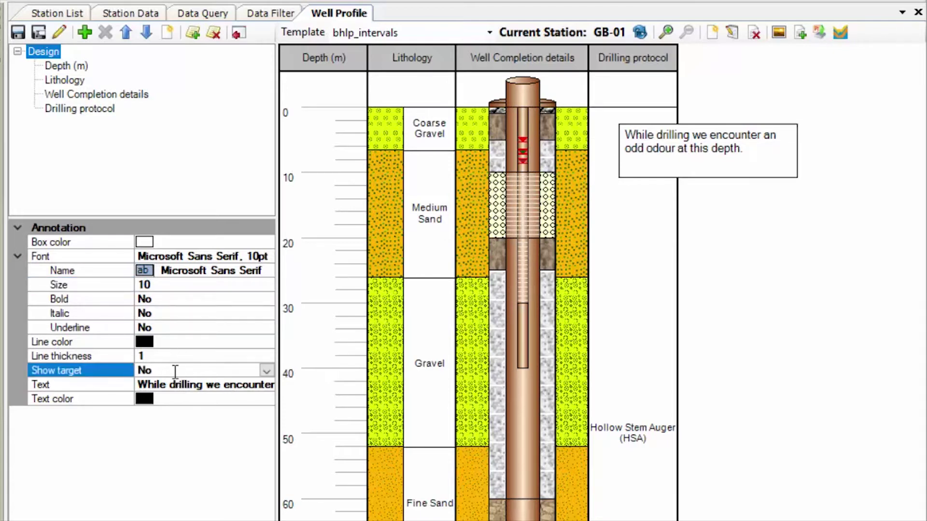
pyautogui.doubleClick(175, 370)
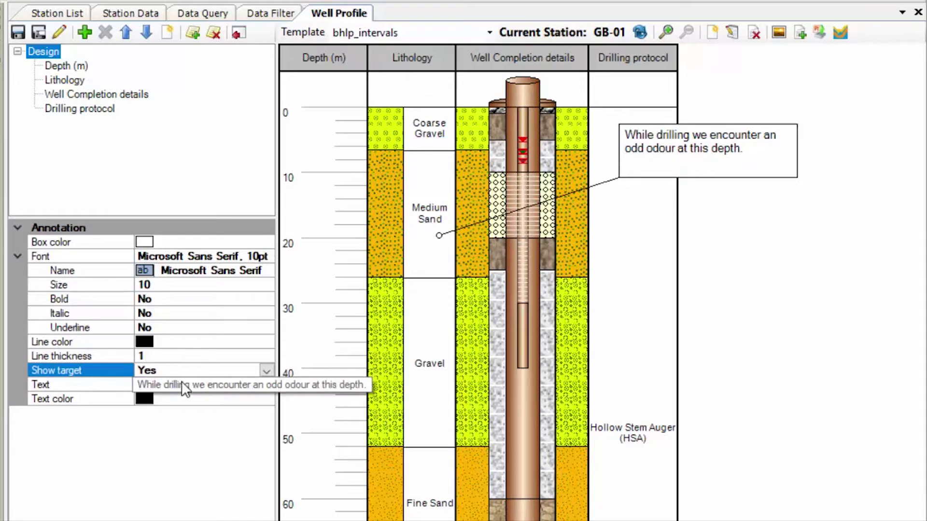
pyautogui.click(182, 383)
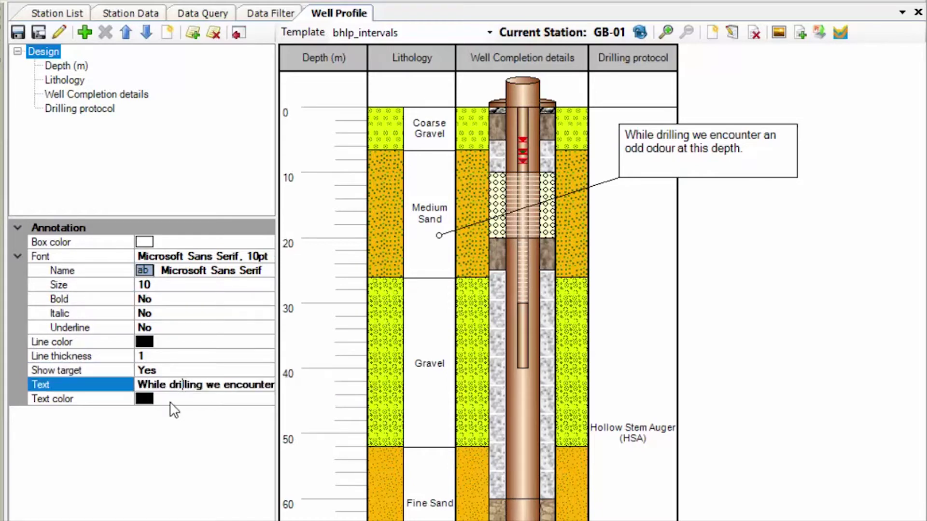
pyautogui.click(167, 401)
pyautogui.click(268, 402)
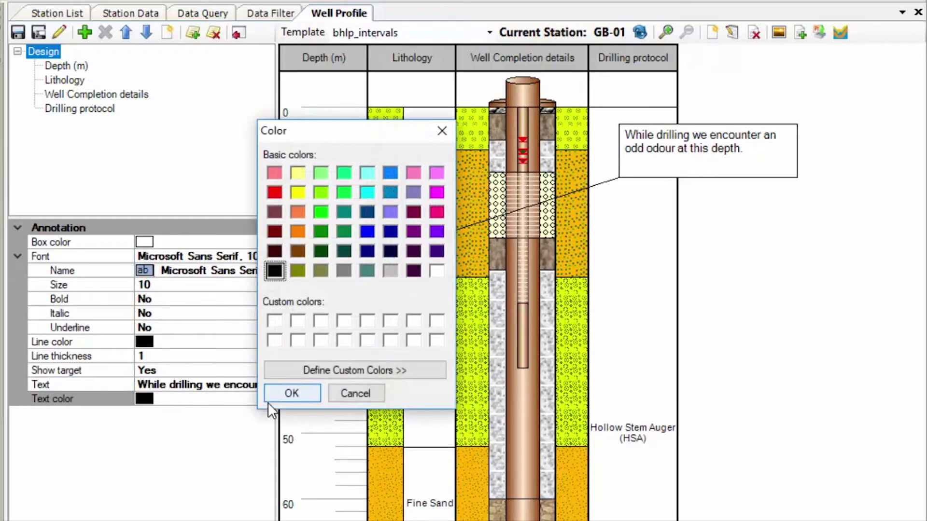
pyautogui.click(274, 192)
pyautogui.click(292, 396)
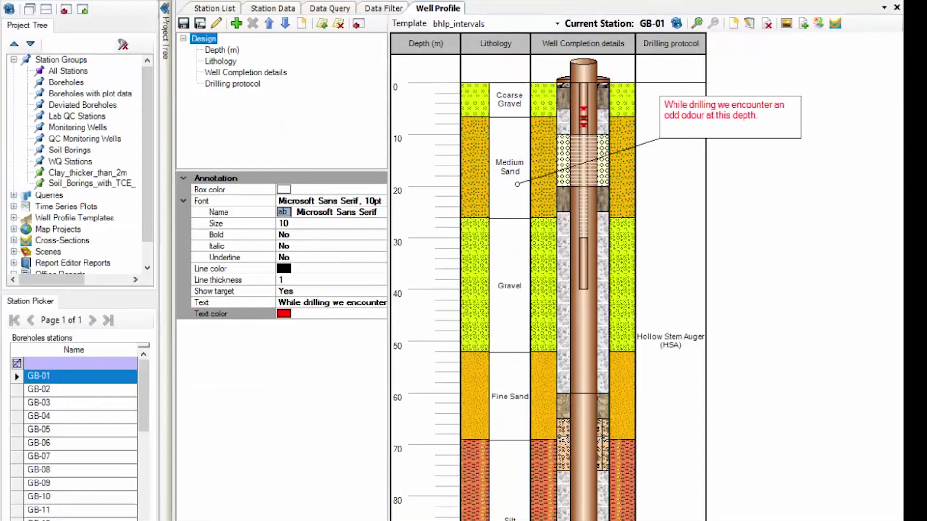
# - Add an 'additional info' callout targeting the Gravel layer, then select each callout in turn
pyautogui.click(321, 24)
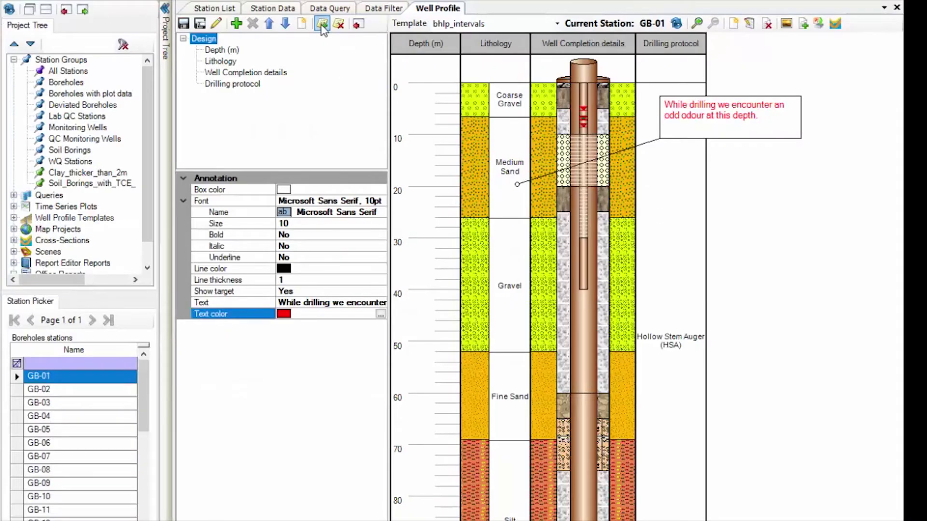
pyautogui.click(658, 280)
pyautogui.click(514, 326)
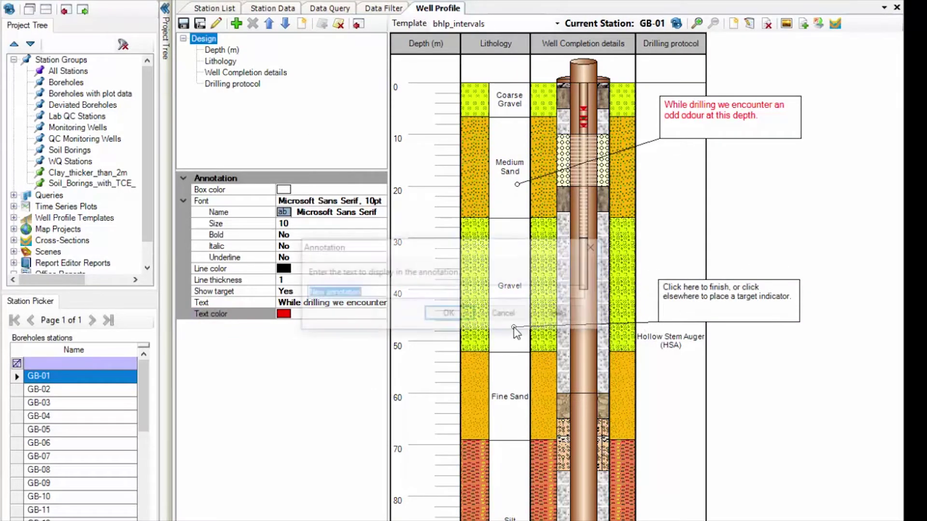
pyautogui.write('additional info')
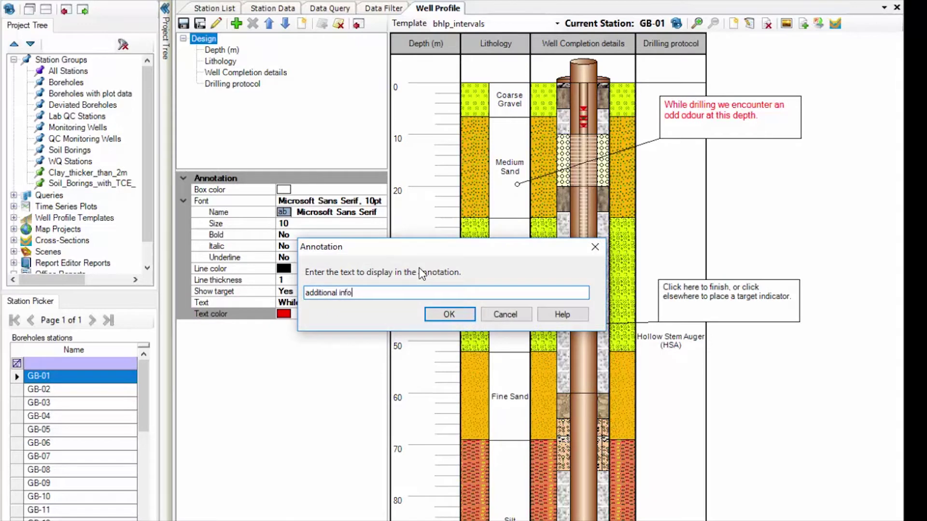
pyautogui.press('Return')
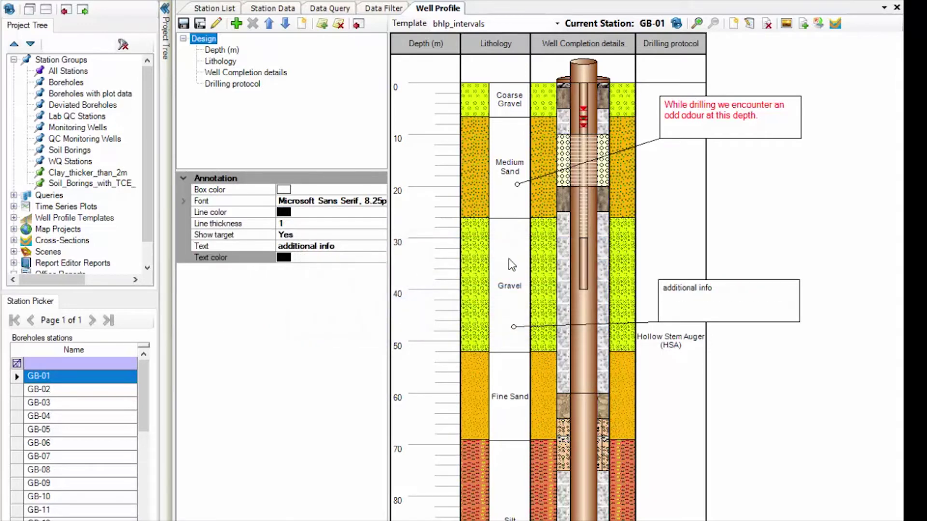
pyautogui.click(690, 123)
pyautogui.click(699, 302)
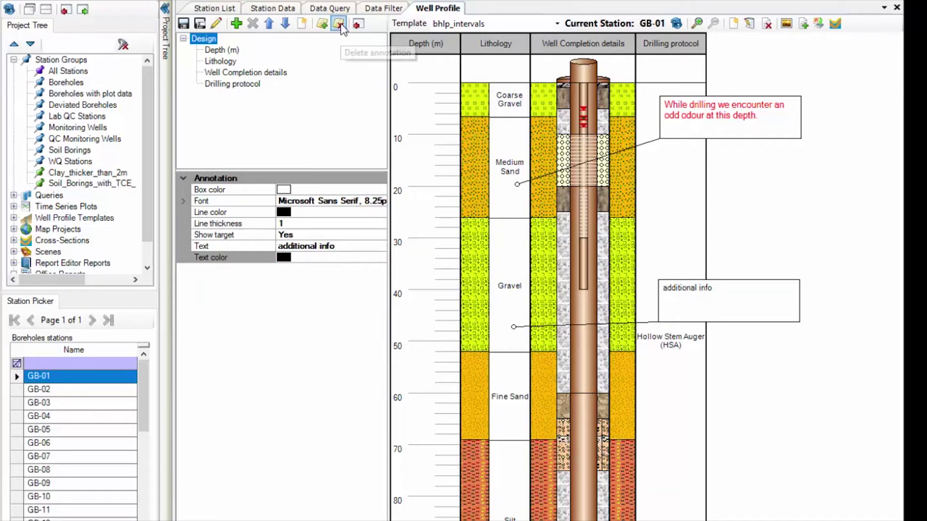
# - Delete the 'additional info' callout, then review the Depth, Well Completion and Drilling protocol columns
pyautogui.click(340, 24)
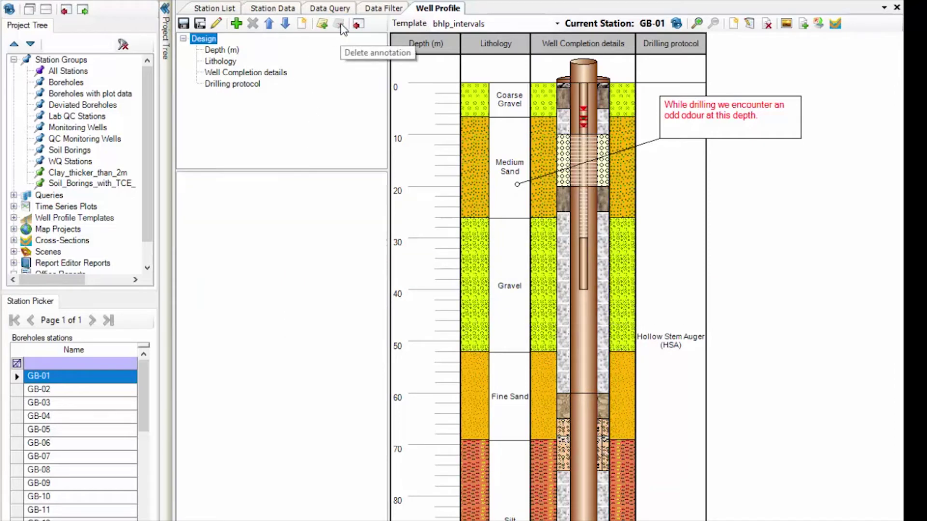
pyautogui.click(222, 50)
pyautogui.click(244, 73)
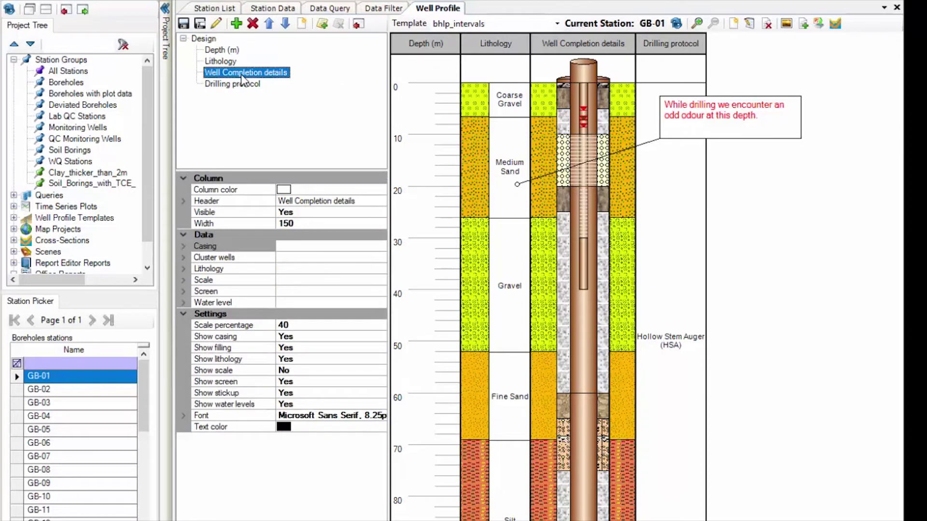
pyautogui.click(242, 85)
pyautogui.click(711, 127)
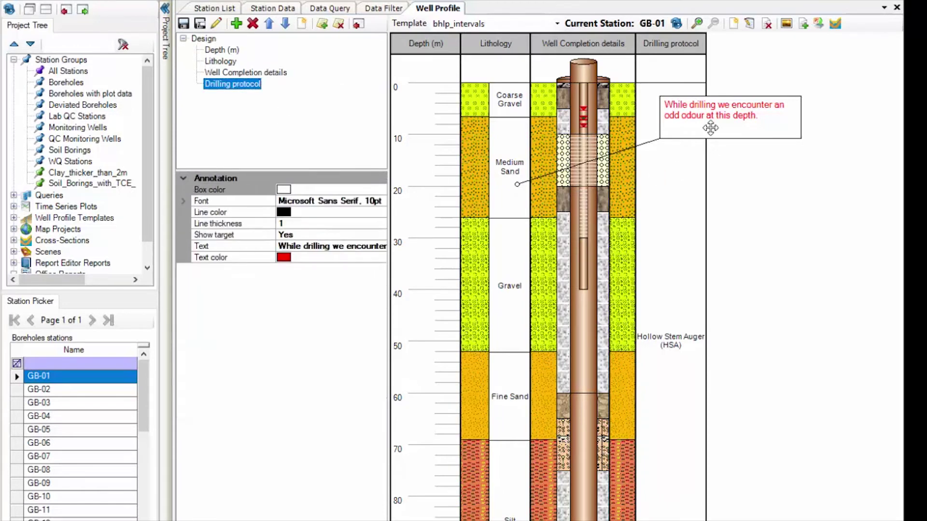
# - Save the template changes when switching to GB-02, then return to GB-01
pyautogui.click(73, 395)
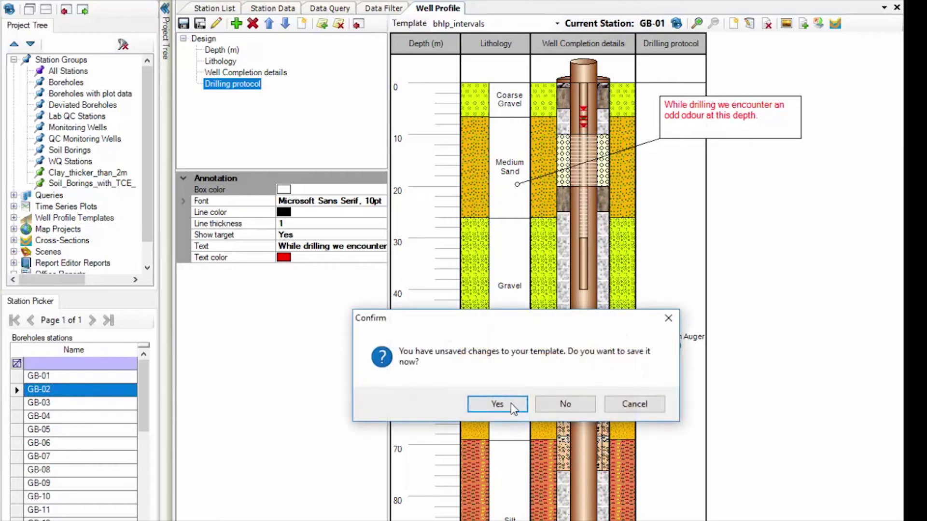
pyautogui.click(511, 403)
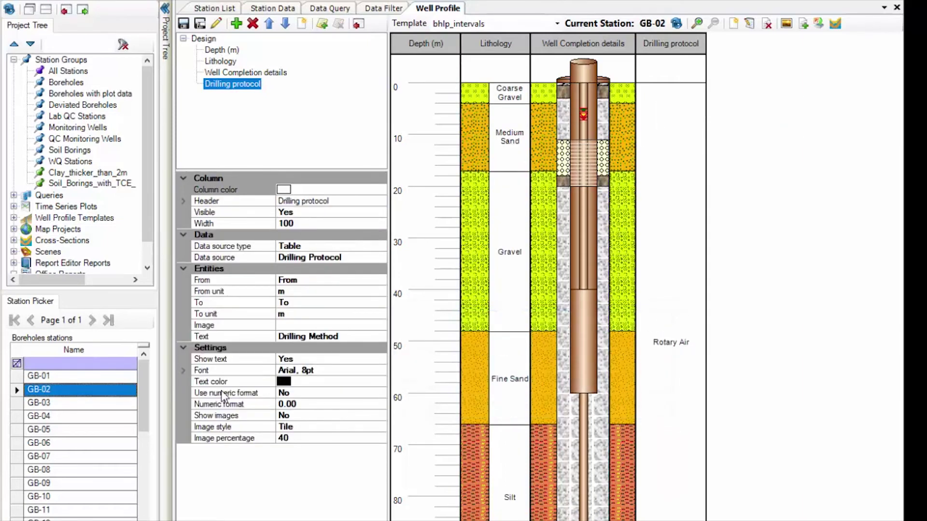
pyautogui.click(98, 376)
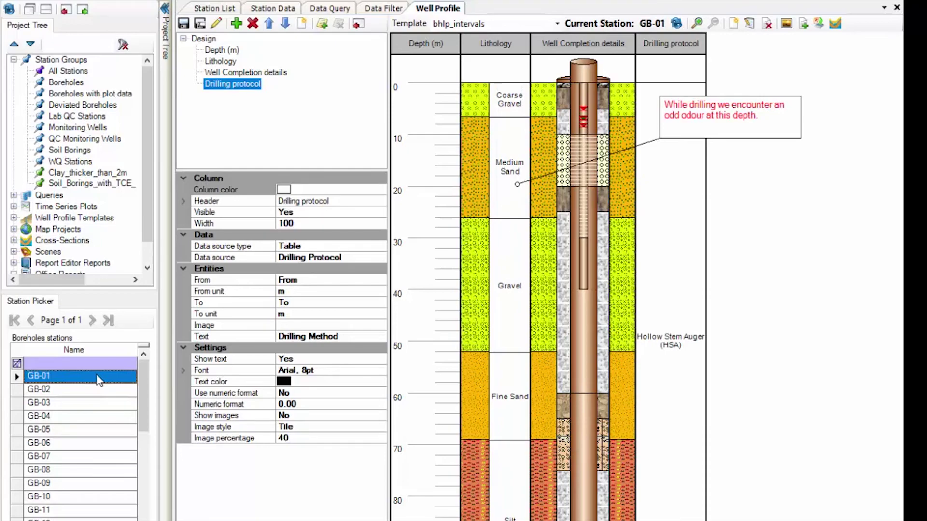